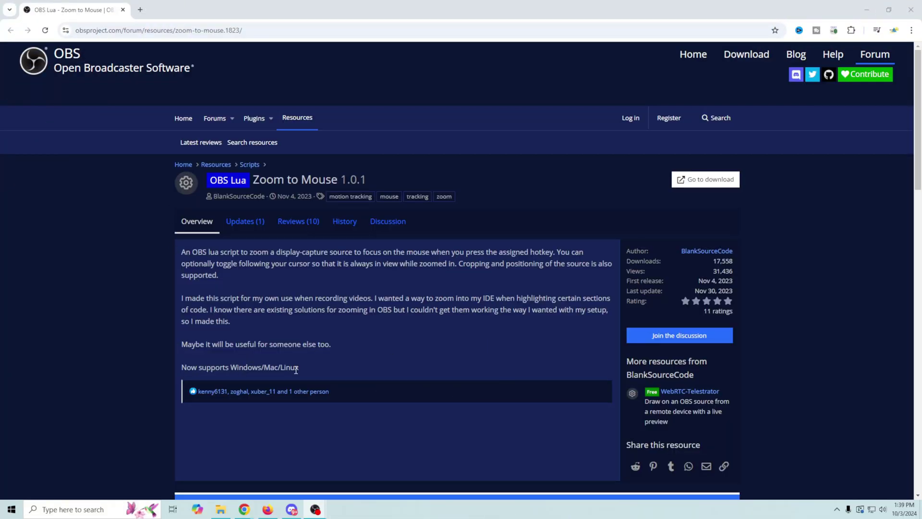
- Download obs-zoom-to-mouse.lua from the Assets of GitHub release 1.0.1
{"action": "left_click", "coordinate": [704, 179]}
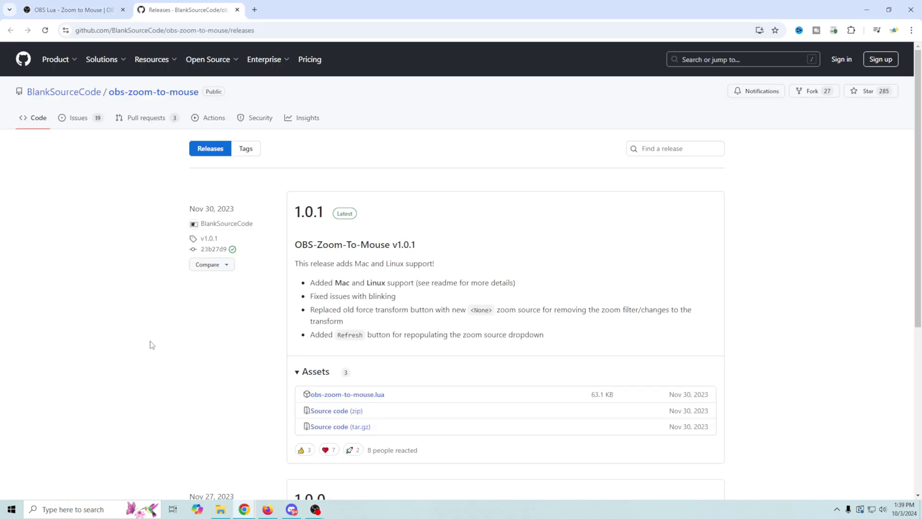
{"action": "scroll", "coordinate": [180, 347], "scroll_direction": "down", "scroll_amount": 2}
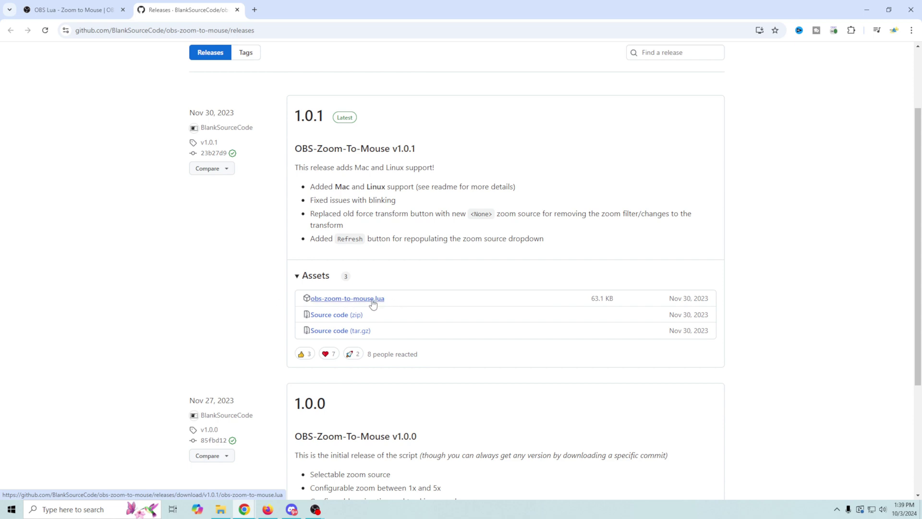
{"action": "left_click", "coordinate": [345, 298]}
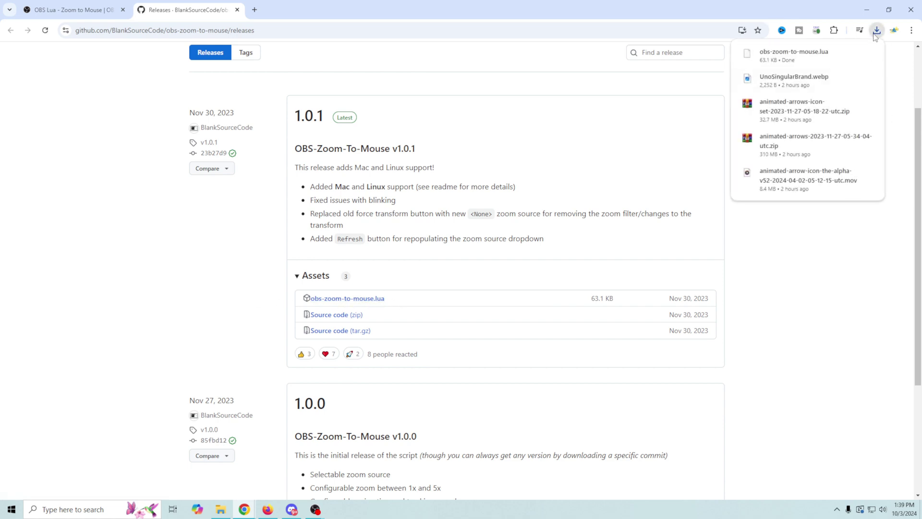
- Copy obs-zoom-to-mouse.lua from Downloads into Documents and minimize Chrome
{"action": "left_click", "coordinate": [220, 509]}
{"action": "right_click", "coordinate": [274, 246]}
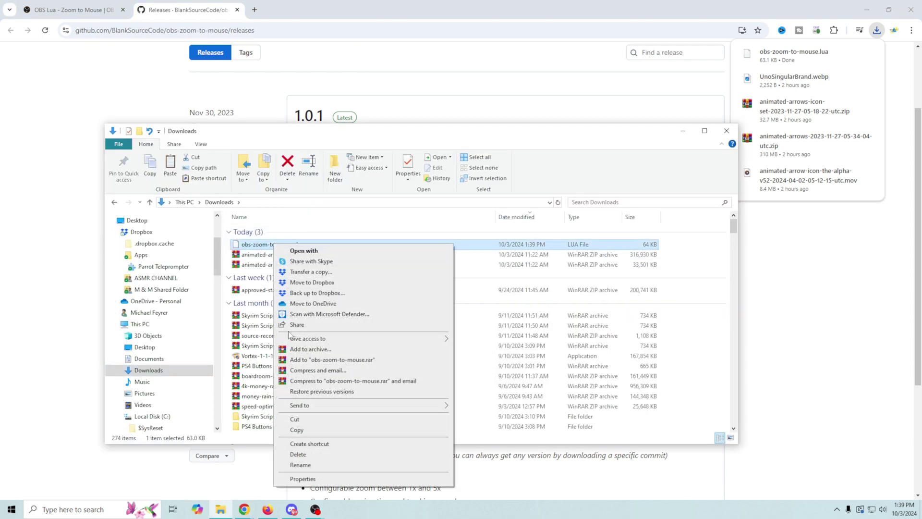
{"action": "left_click", "coordinate": [295, 429]}
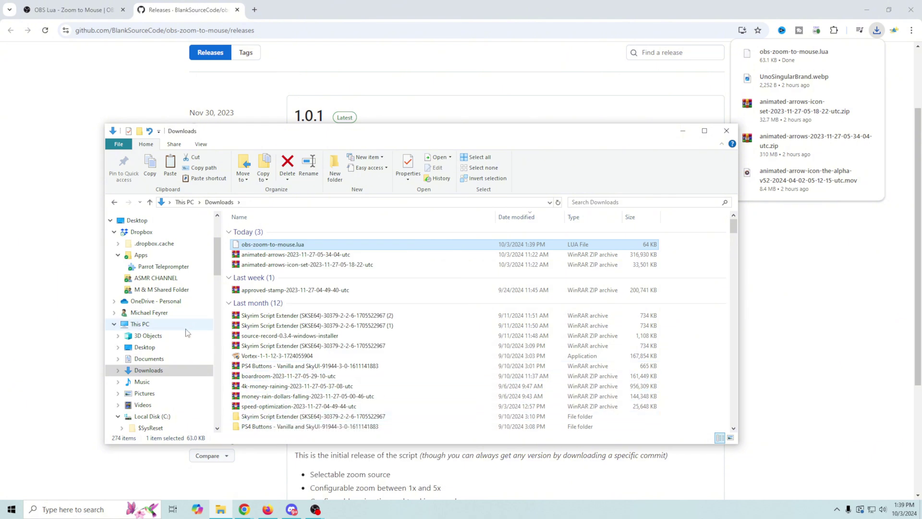
{"action": "left_click", "coordinate": [163, 360]}
{"action": "right_click", "coordinate": [279, 355]}
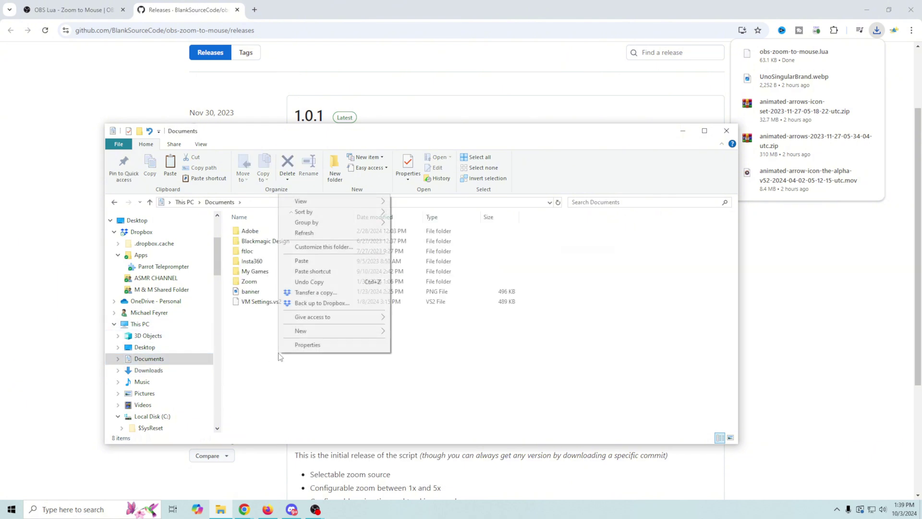
{"action": "left_click", "coordinate": [302, 260]}
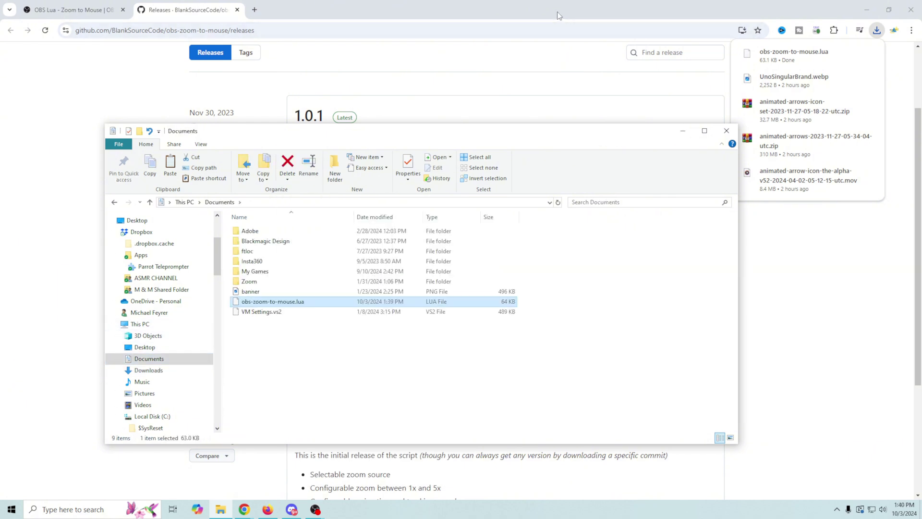
{"action": "left_click", "coordinate": [867, 9]}
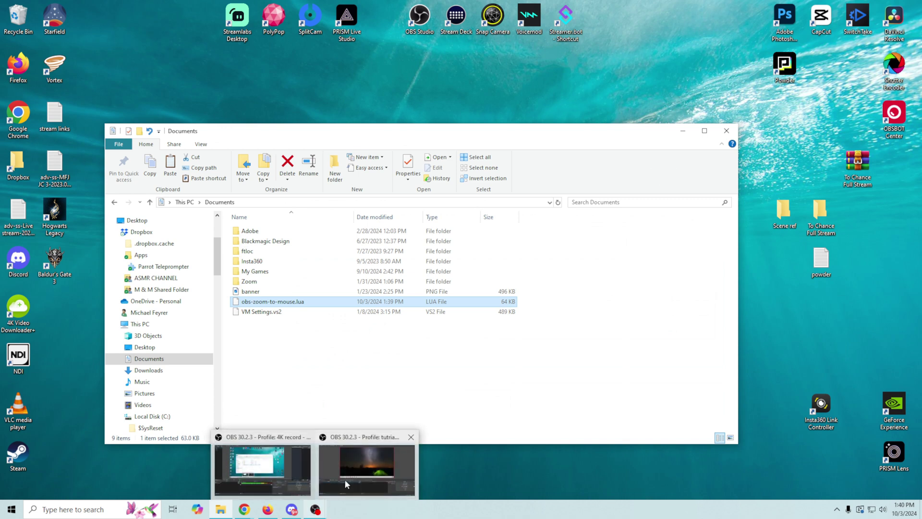
- Add Documents\obs-zoom-to-mouse.lua as a new script via Tools > Scripts
{"action": "left_click", "coordinate": [368, 467]}
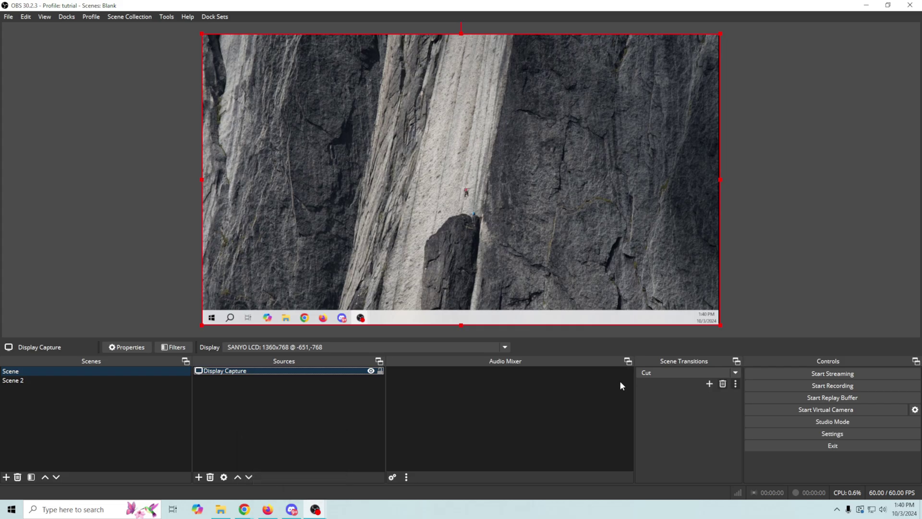
{"action": "left_click", "coordinate": [167, 16]}
{"action": "left_click", "coordinate": [175, 102]}
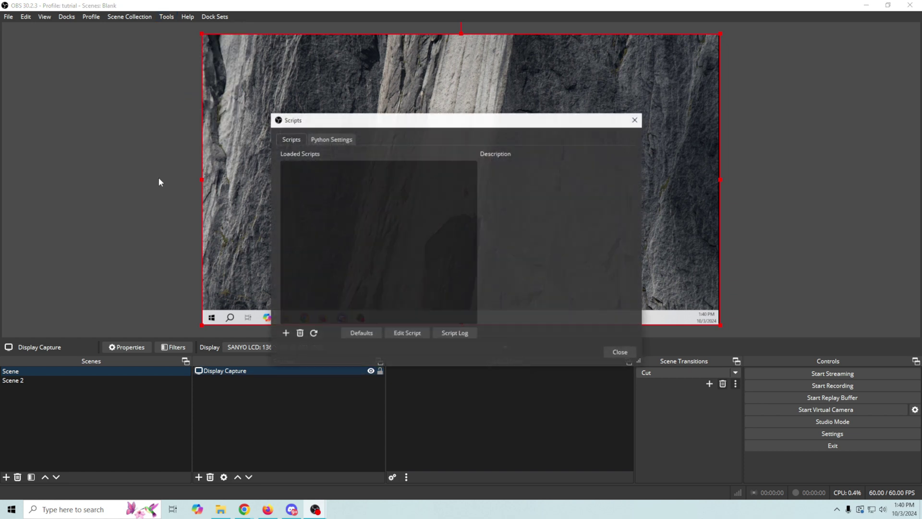
{"action": "left_click", "coordinate": [285, 333]}
{"action": "left_click_drag", "start_coordinate": [428, 300], "coordinate": [432, 228]}
{"action": "left_click", "coordinate": [317, 202]}
{"action": "left_click", "coordinate": [486, 254]}
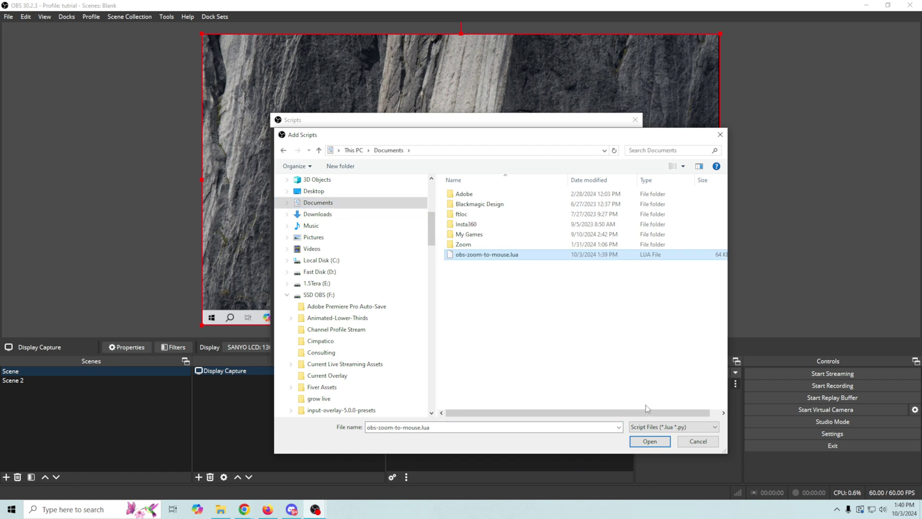
{"action": "left_click", "coordinate": [649, 441]}
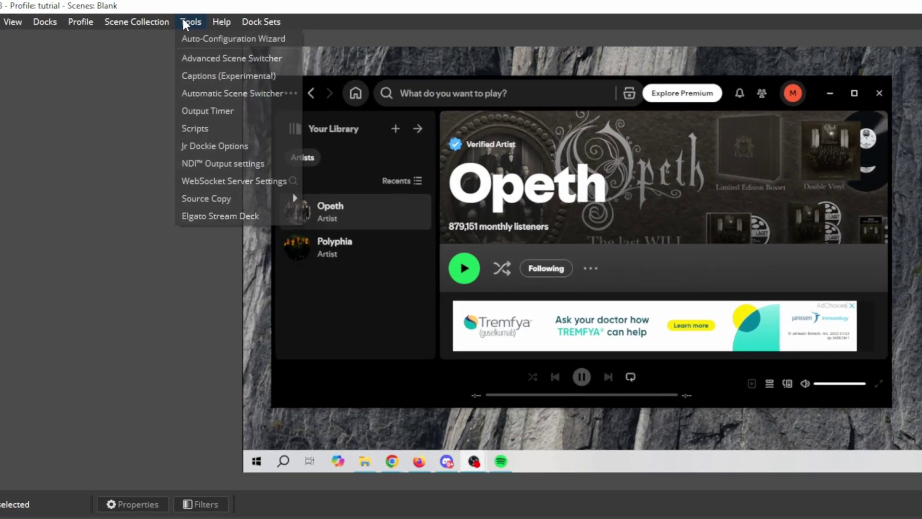
- Set the zoom script's Zoom Source dropdown to Display Capture
{"action": "left_click", "coordinate": [195, 128]}
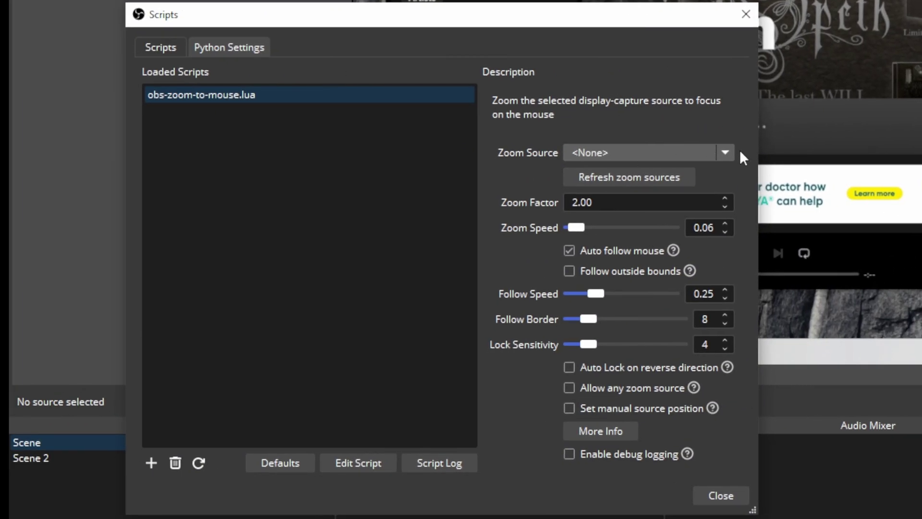
{"action": "left_click", "coordinate": [724, 151]}
{"action": "left_click", "coordinate": [662, 183]}
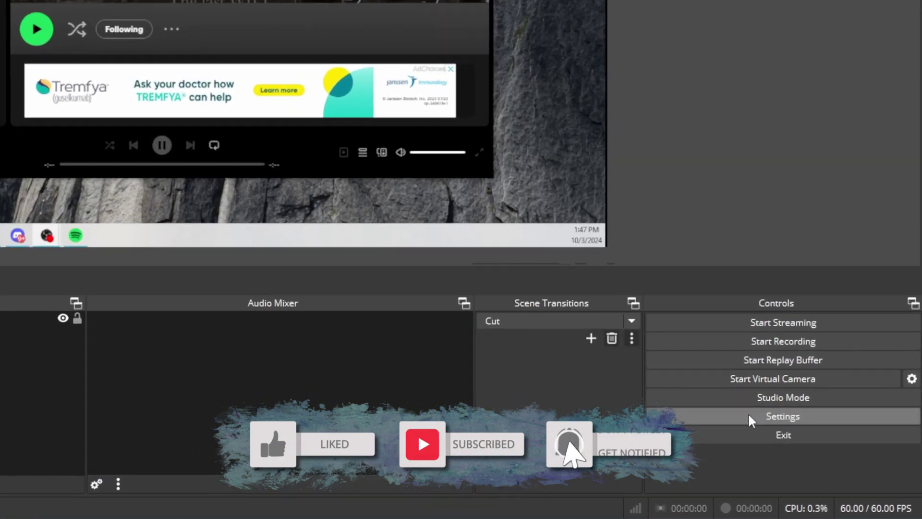
- In Settings > Hotkeys, assign Z to Toggle zoom to mouse
{"action": "left_click", "coordinate": [864, 463]}
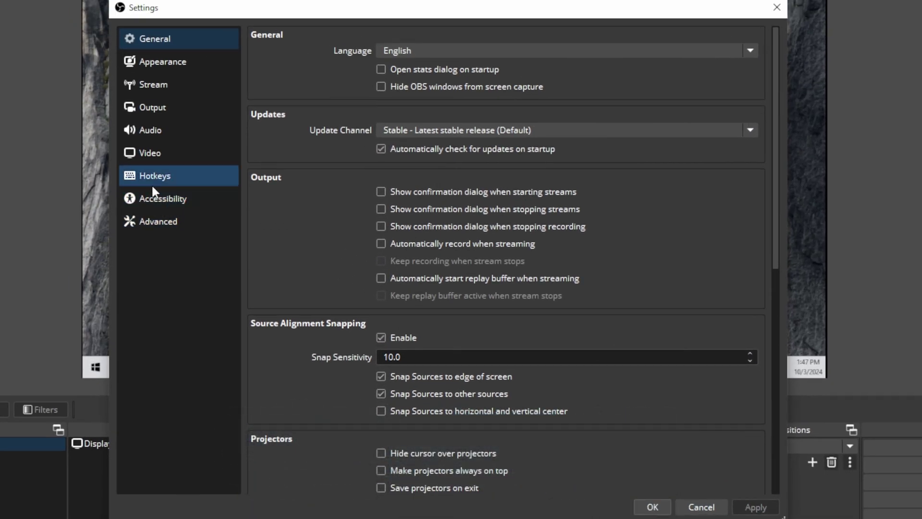
{"action": "left_click", "coordinate": [153, 179]}
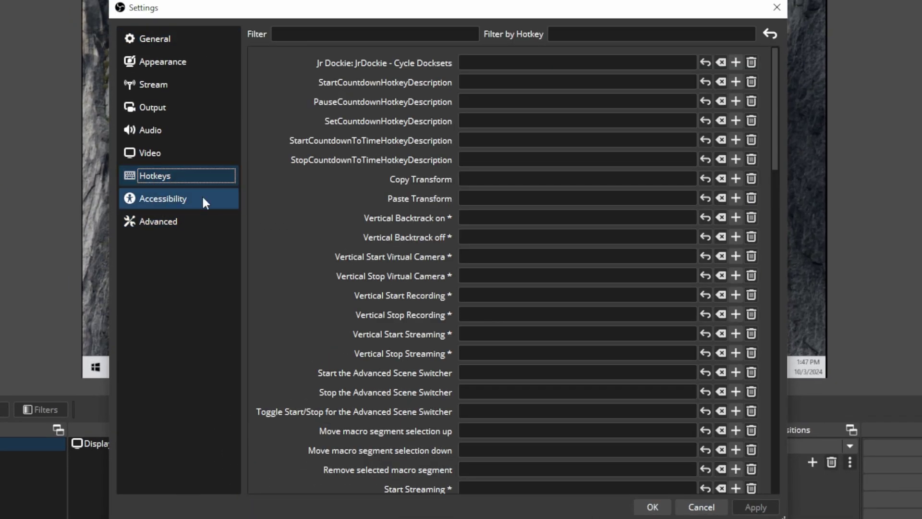
{"action": "scroll", "coordinate": [279, 240], "scroll_direction": "down", "scroll_amount": 5}
{"action": "scroll", "coordinate": [311, 294], "scroll_direction": "down", "scroll_amount": 10}
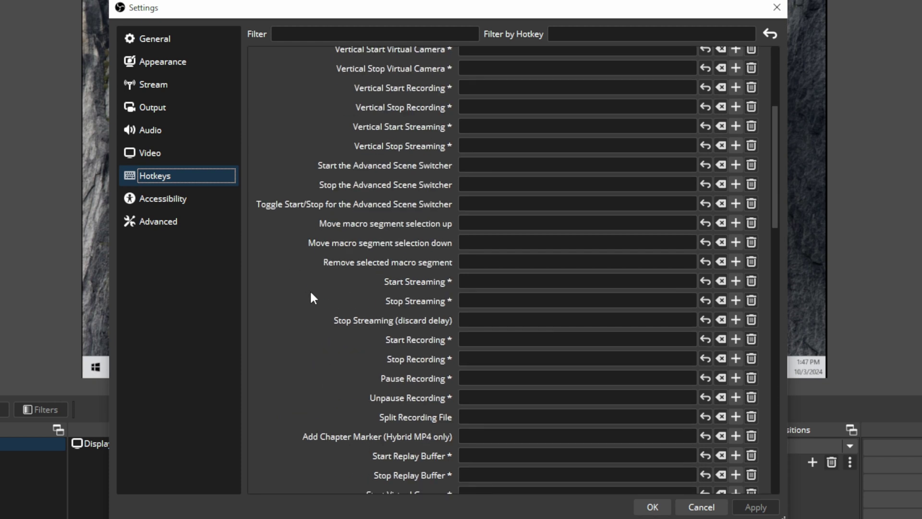
{"action": "scroll", "coordinate": [313, 297], "scroll_direction": "down", "scroll_amount": 4}
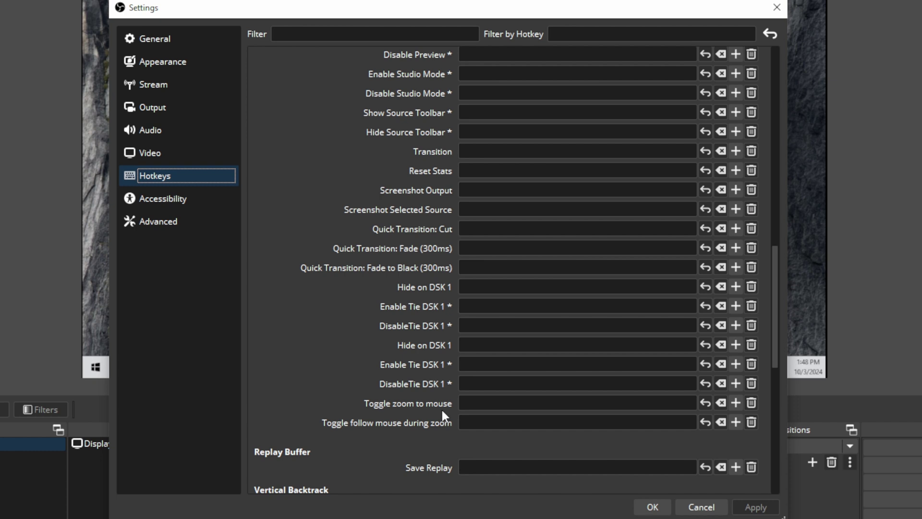
{"action": "left_click", "coordinate": [471, 403]}
{"action": "key", "text": "z"}
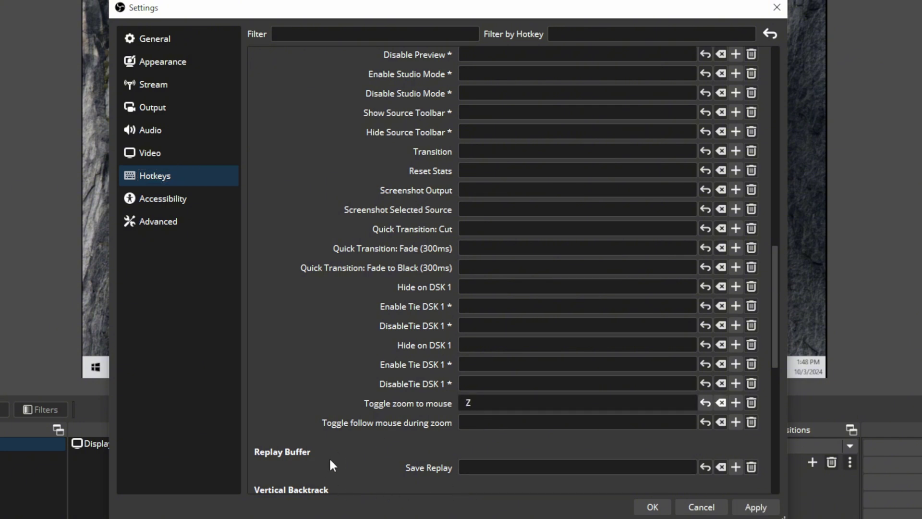
- Assign X to Toggle follow mouse during zoom and save the settings
{"action": "left_click", "coordinate": [473, 421]}
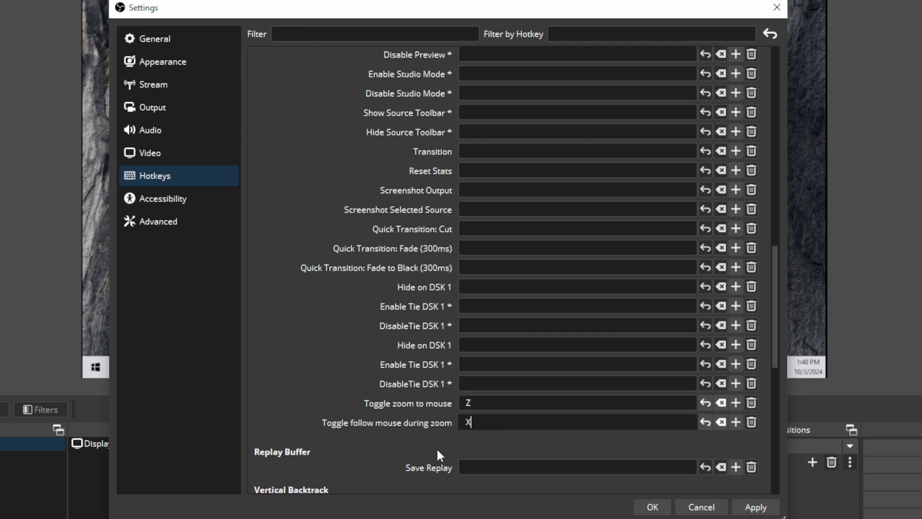
{"action": "type", "text": "X"}
{"action": "left_click", "coordinate": [654, 507]}
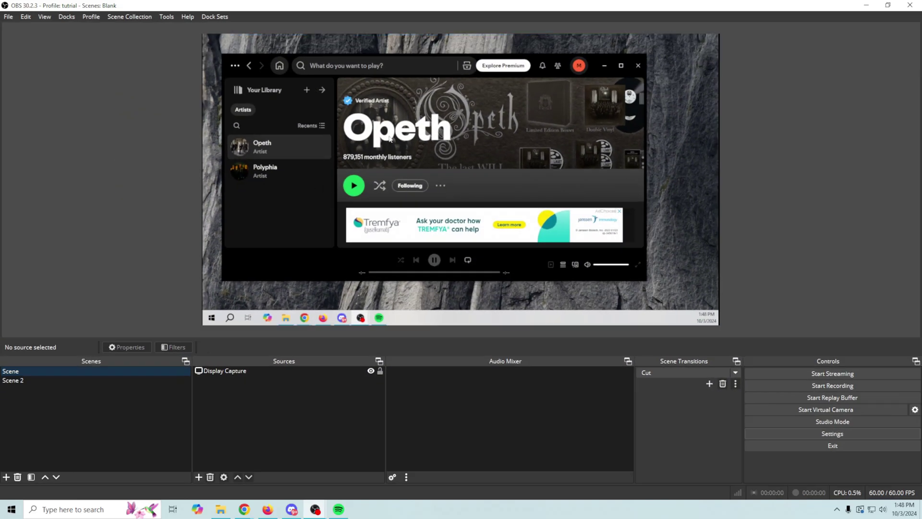
{"action": "key", "text": "z"}
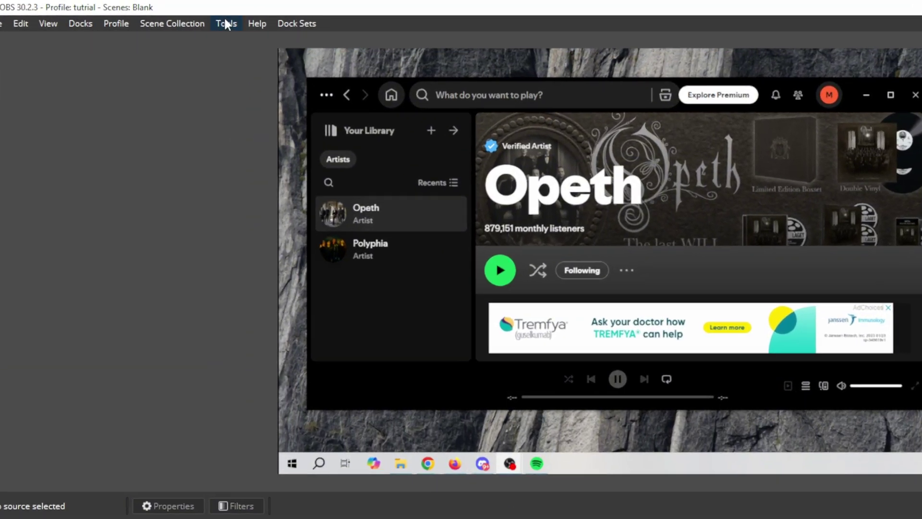
- Lower the zoom script's Follow Speed to 0.06 and raise Follow Border to 20
{"action": "left_click", "coordinate": [166, 16]}
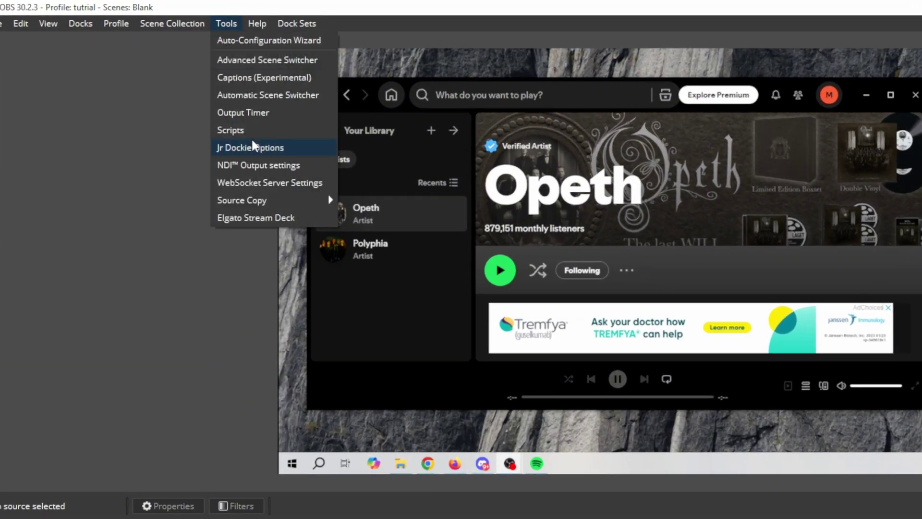
{"action": "left_click", "coordinate": [240, 135]}
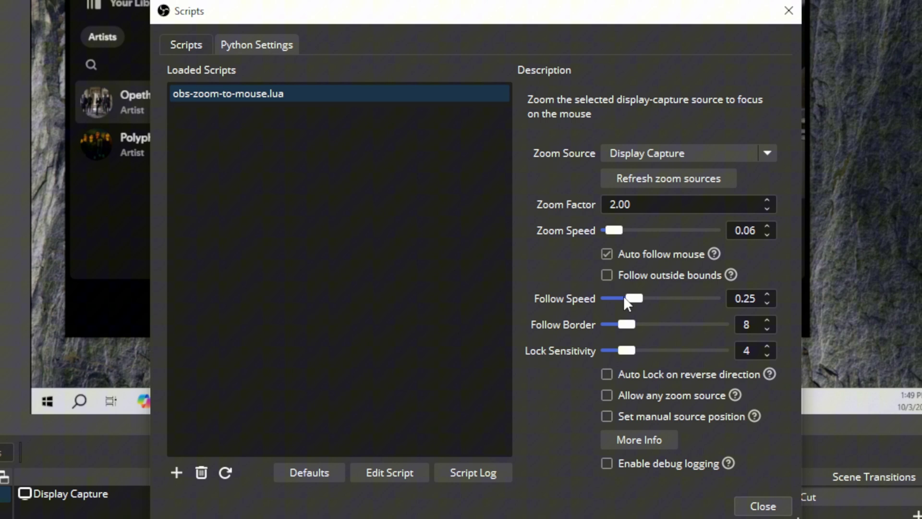
{"action": "left_click_drag", "start_coordinate": [628, 296], "coordinate": [608, 291]}
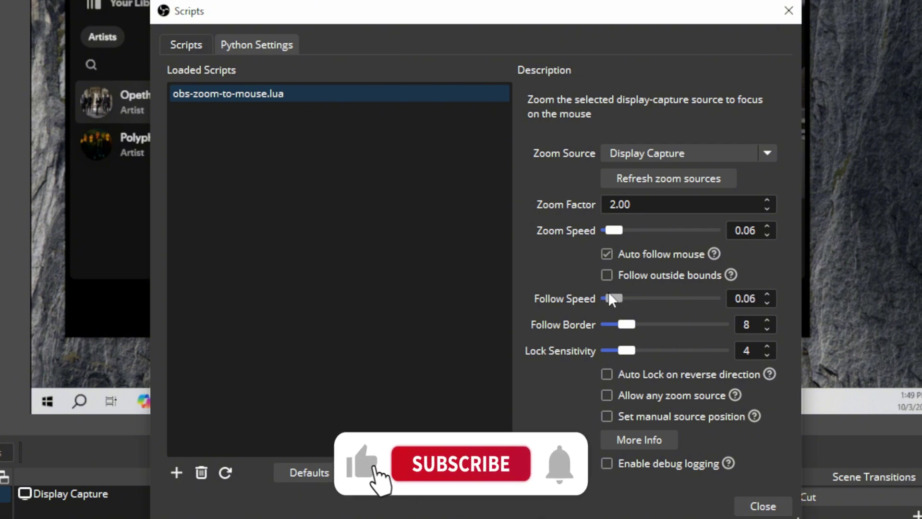
{"action": "left_click_drag", "start_coordinate": [626, 323], "coordinate": [641, 350]}
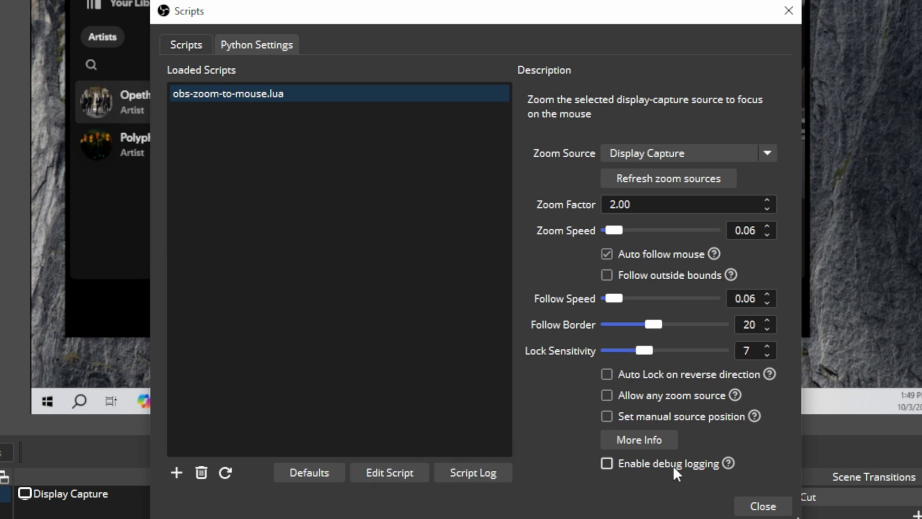
{"action": "left_click", "coordinate": [743, 508]}
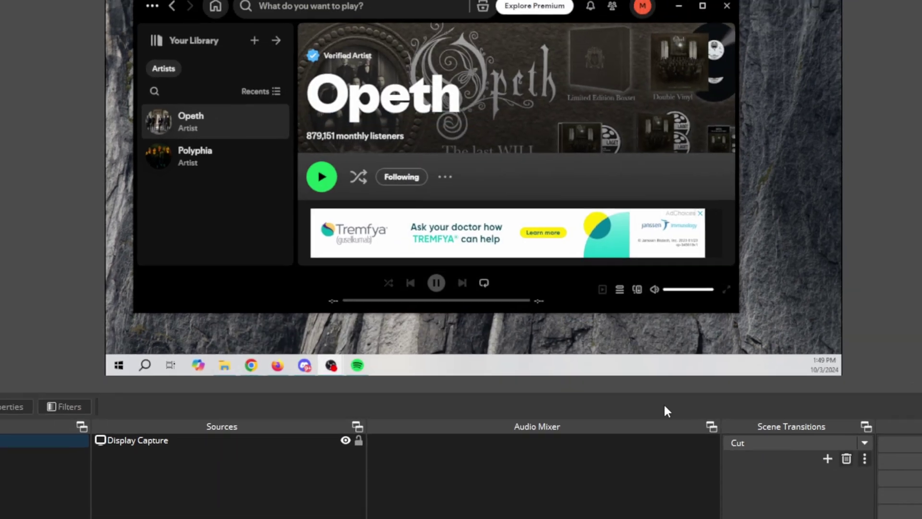
{"action": "key", "text": "z"}
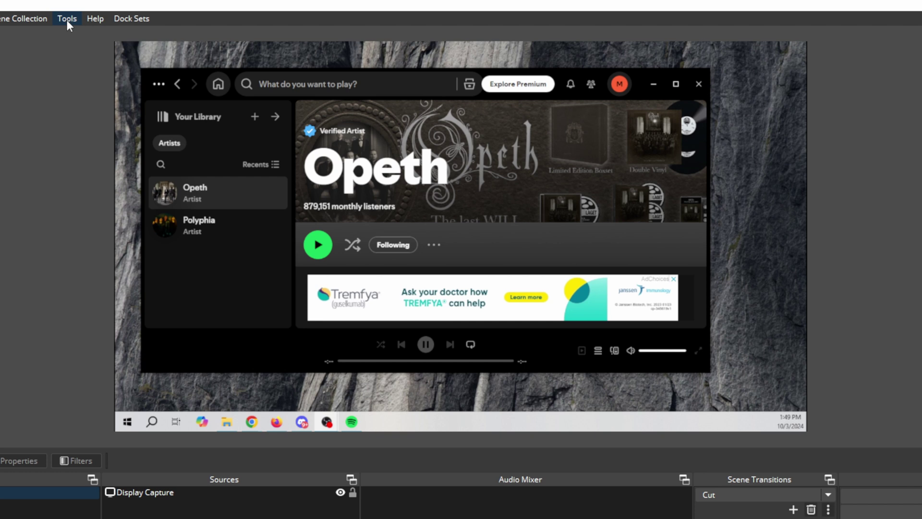
- Drop Lock Sensitivity to 2, close Scripts, and dismiss the Spotify advertisement
{"action": "left_click", "coordinate": [167, 16]}
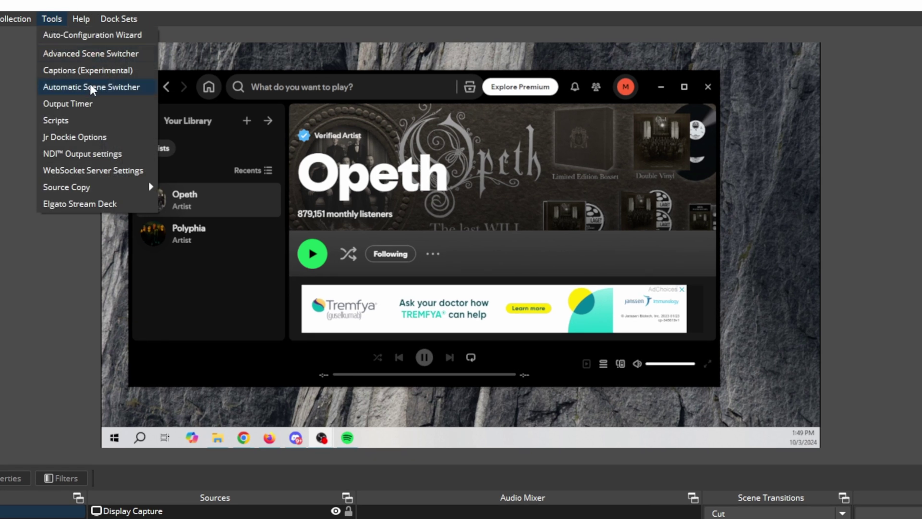
{"action": "left_click", "coordinate": [92, 121]}
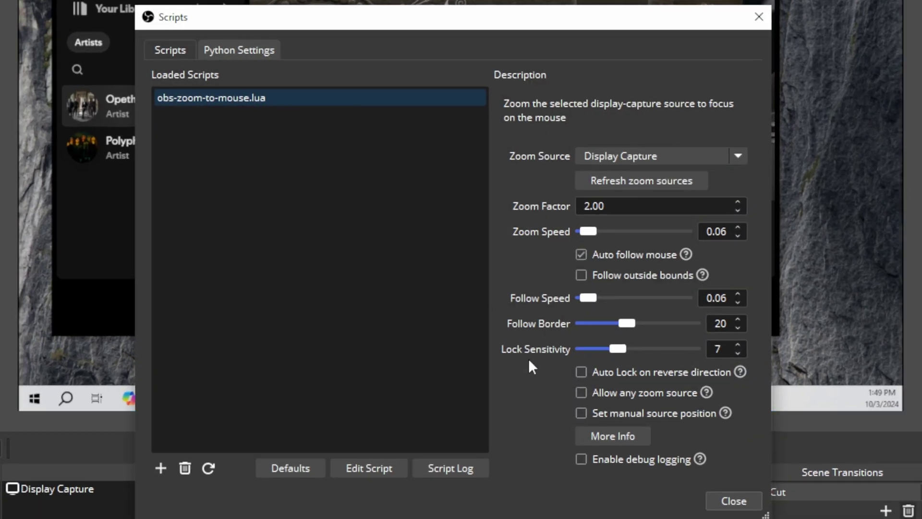
{"action": "left_click_drag", "start_coordinate": [612, 352], "coordinate": [584, 349]}
{"action": "left_click", "coordinate": [734, 500]}
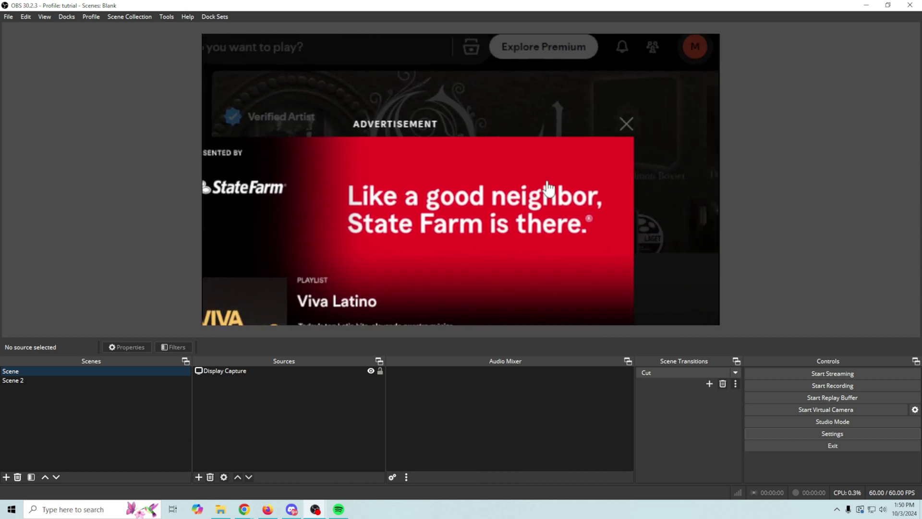
{"action": "left_click", "coordinate": [469, 174]}
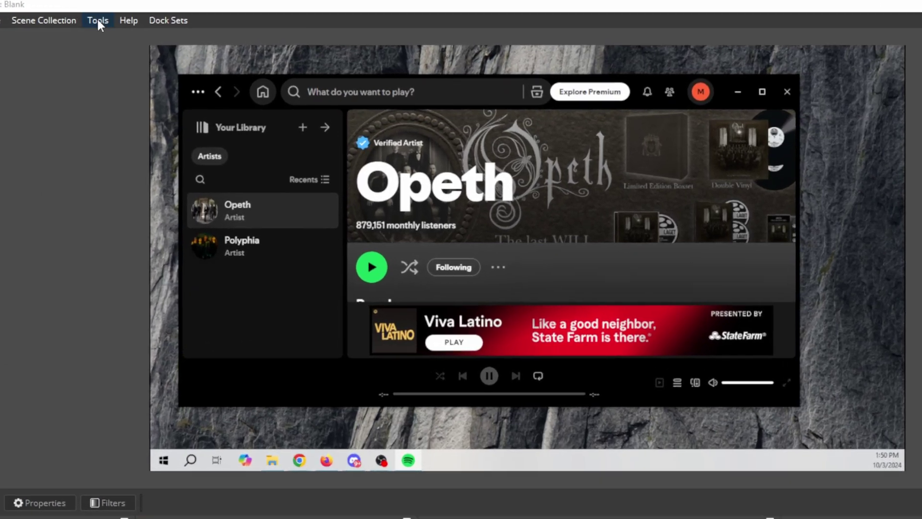
- Lower the zoom script's Zoom Factor from 2.00 to 1.00 and close Scripts
{"action": "left_click", "coordinate": [97, 19]}
{"action": "left_click", "coordinate": [90, 126]}
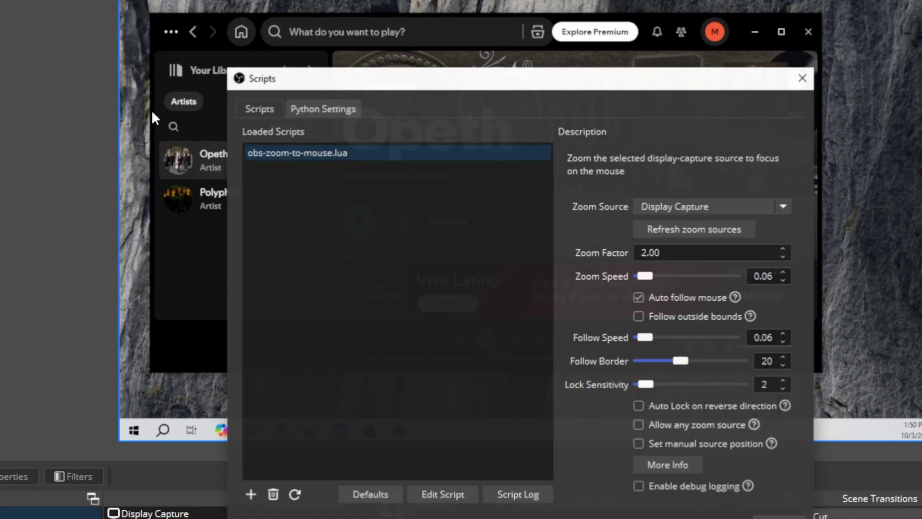
{"action": "left_click", "coordinate": [782, 256]}
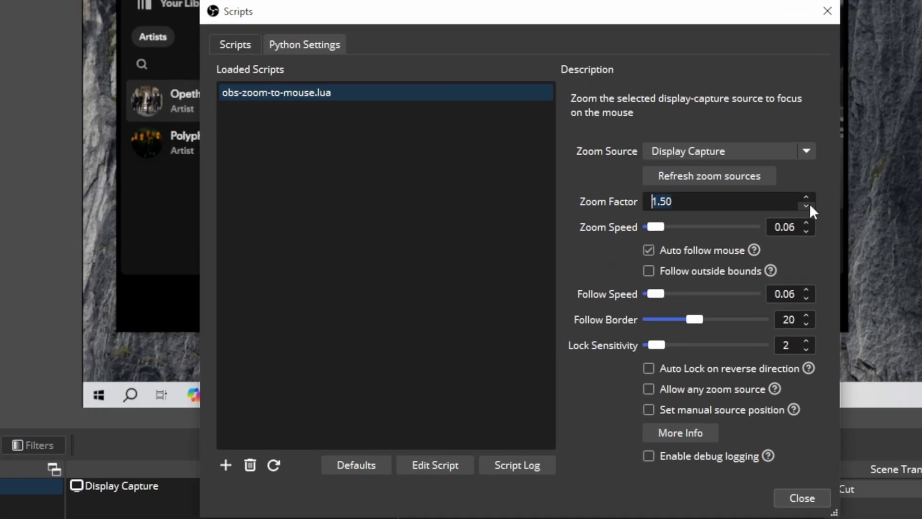
{"action": "left_click", "coordinate": [808, 204]}
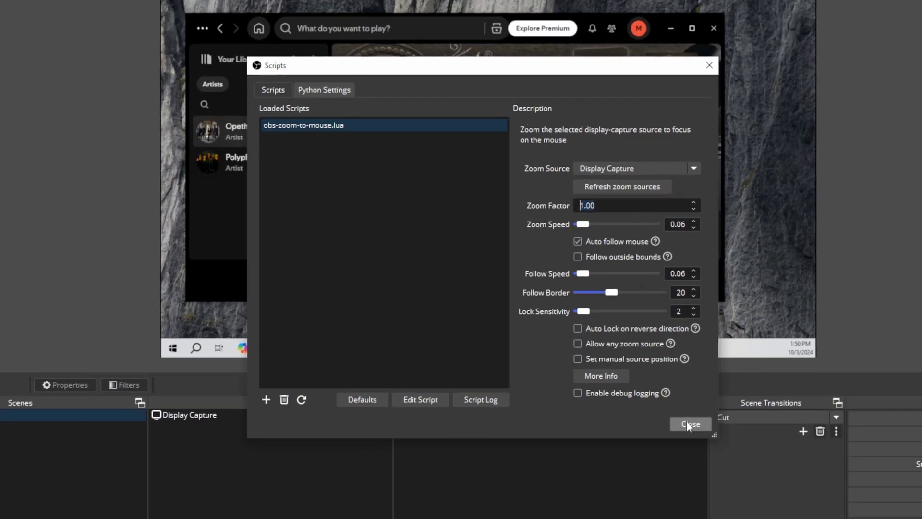
{"action": "left_click", "coordinate": [769, 476]}
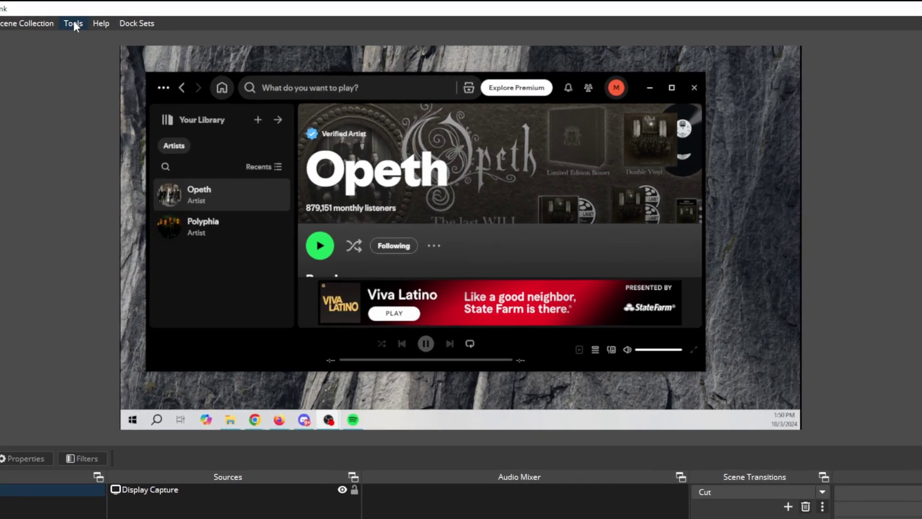
- Raise the Zoom Factor back to 1.50 and close Scripts
{"action": "left_click", "coordinate": [167, 18]}
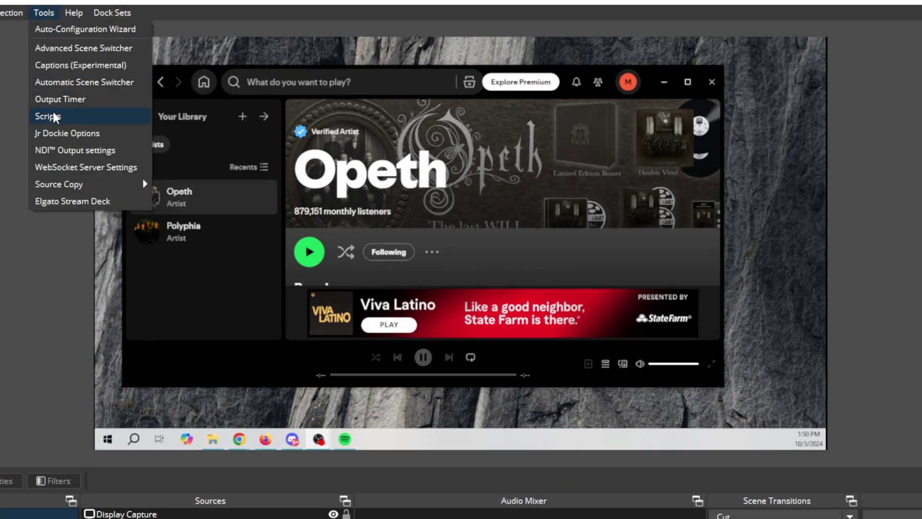
{"action": "left_click", "coordinate": [51, 125]}
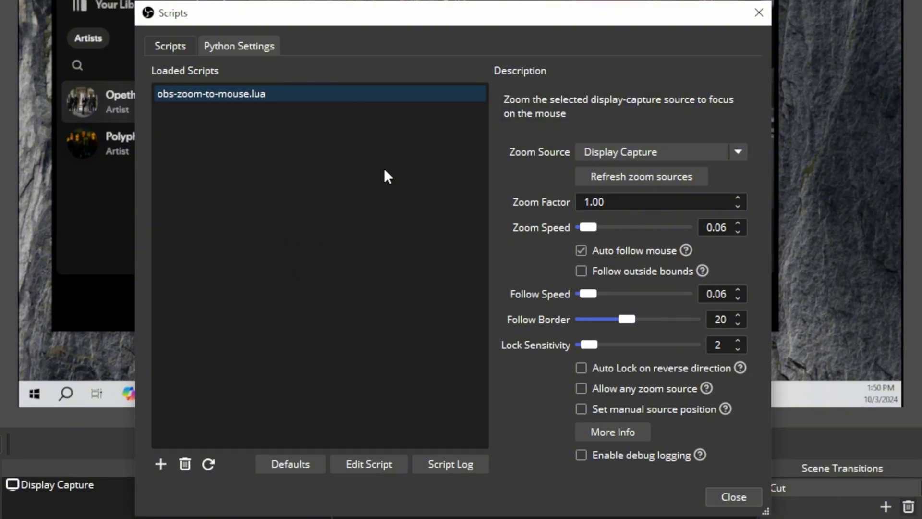
{"action": "left_click", "coordinate": [741, 199]}
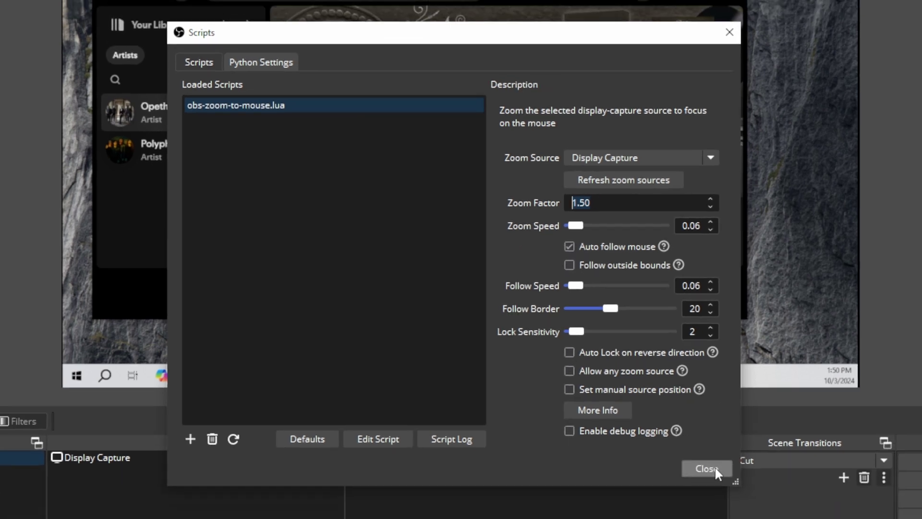
{"action": "left_click", "coordinate": [733, 497]}
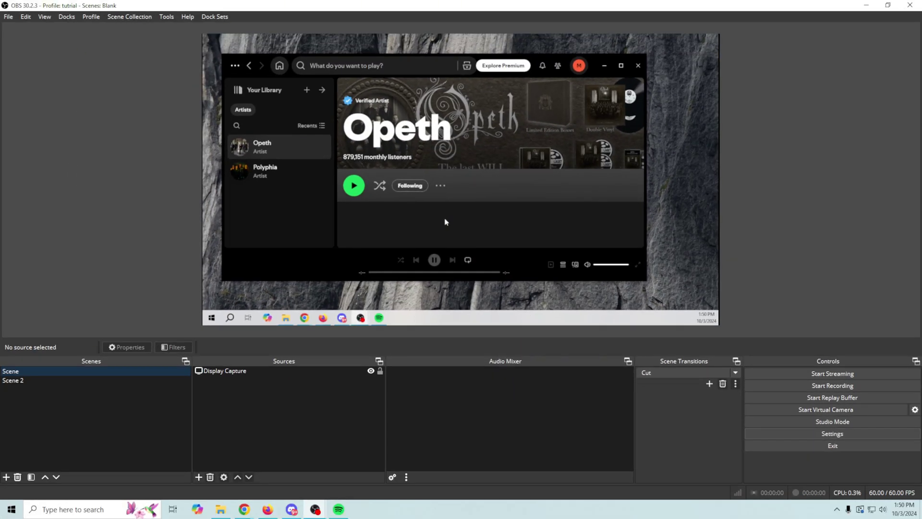
- Use the zoom hotkey to zoom the preview 1.5x on the Spotify Opeth page
{"action": "key", "text": "ctrl+z"}
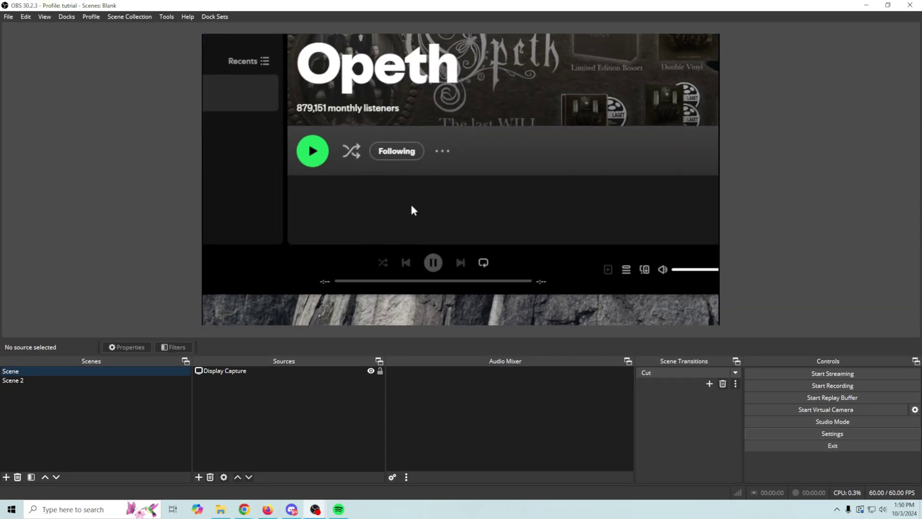